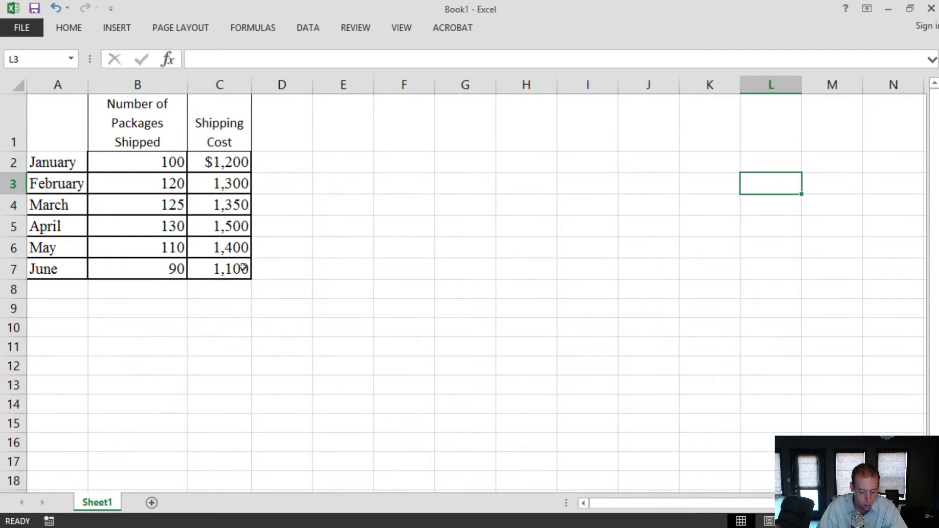
Step: Select B1:C7 with headers and insert a plain scatter chart of shipping cost versus packages
left_click(220, 248)
left_click_drag(167, 143, 128, 269)
left_click_drag(205, 122, 206, 268)
left_click_drag(137, 109, 230, 270)
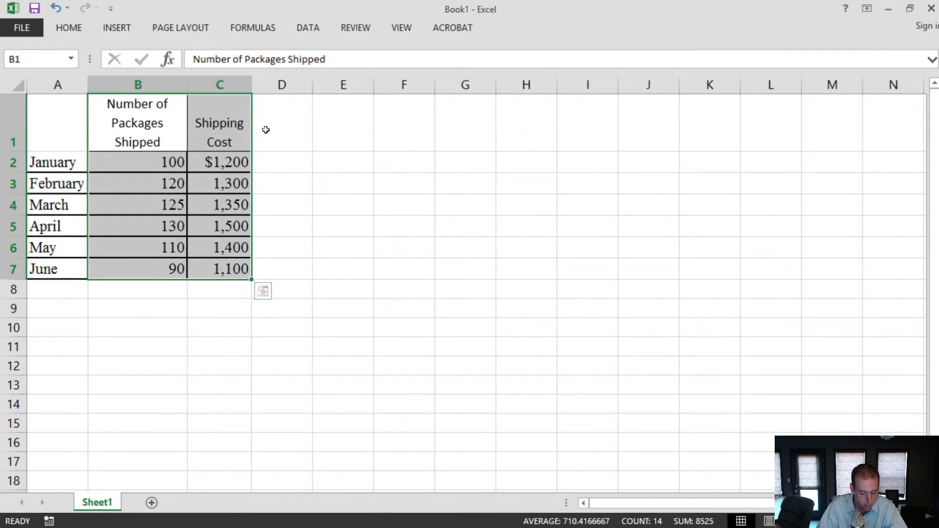
left_click(117, 29)
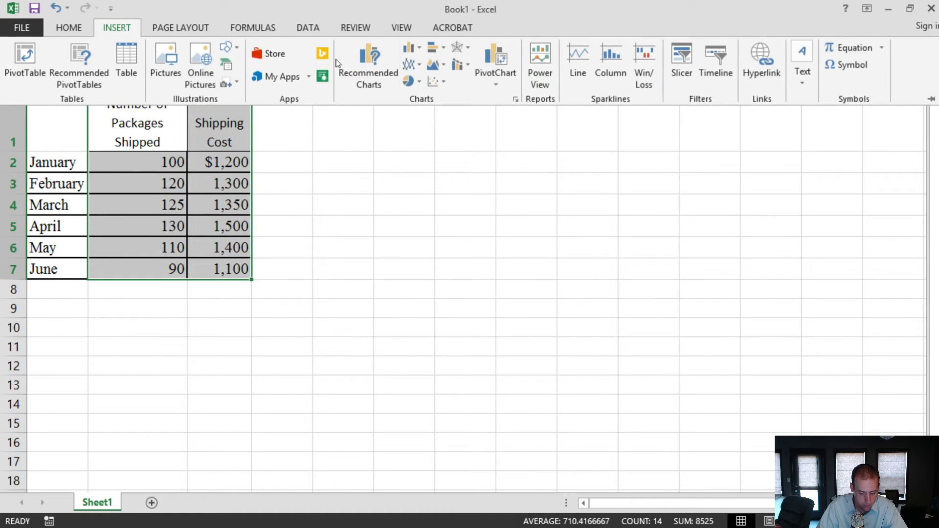
left_click(437, 86)
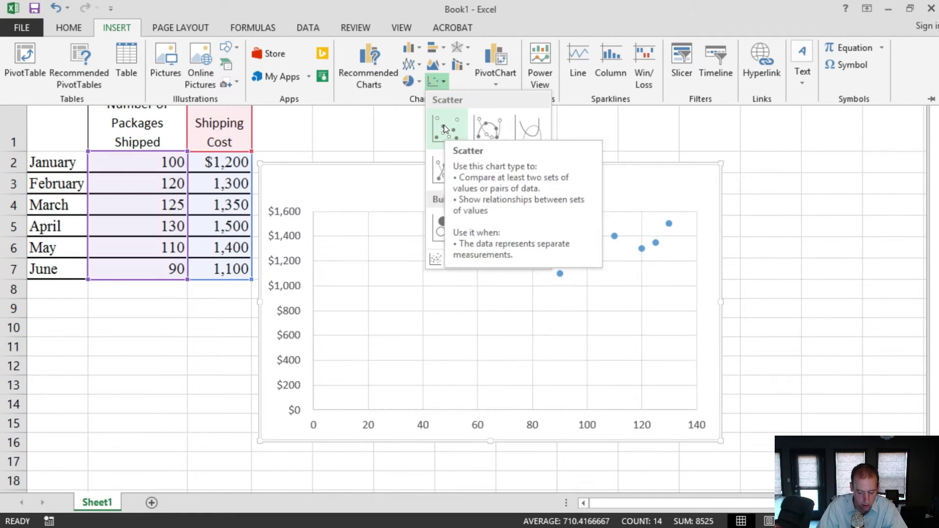
left_click(445, 130)
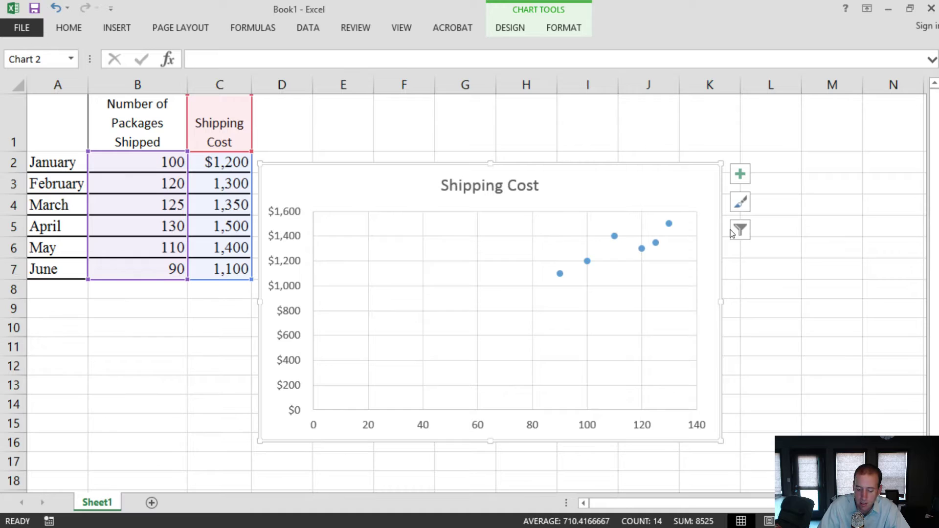
Step: Drag the Shipping Cost chart up beside the data table and enlarge it down and right
left_click(830, 177)
left_click_drag(687, 187, 696, 151)
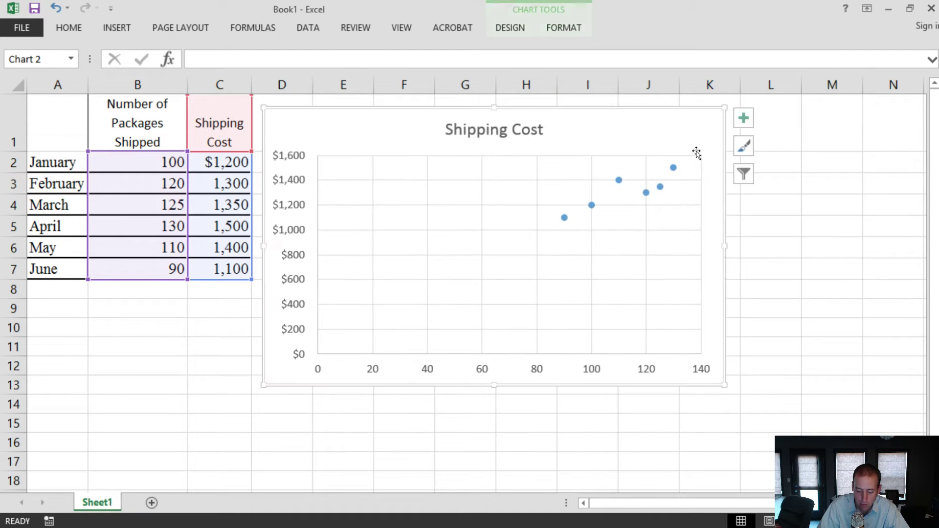
left_click_drag(725, 382, 851, 443)
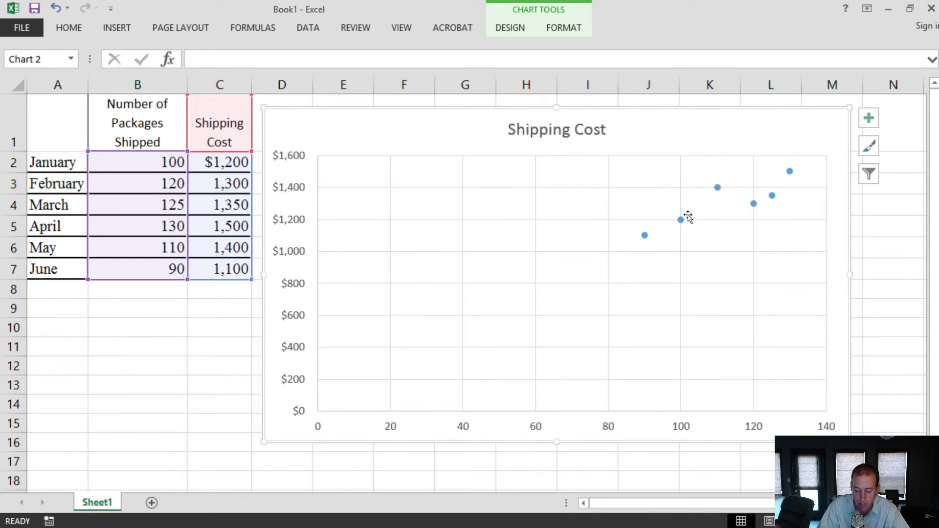
mouse_move(681, 221)
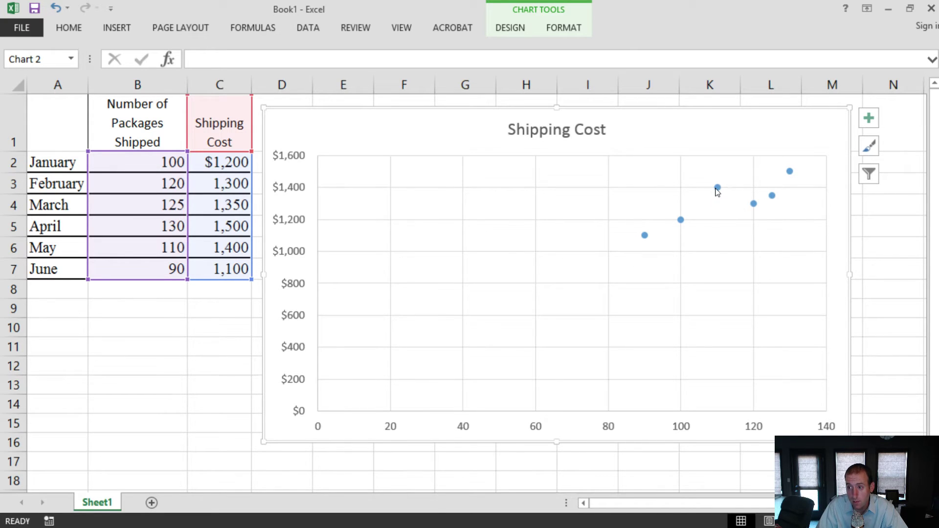
Step: Add a linear trendline to the cost points with Forecast Backward set to 90 periods
mouse_move(716, 190)
right_click(717, 188)
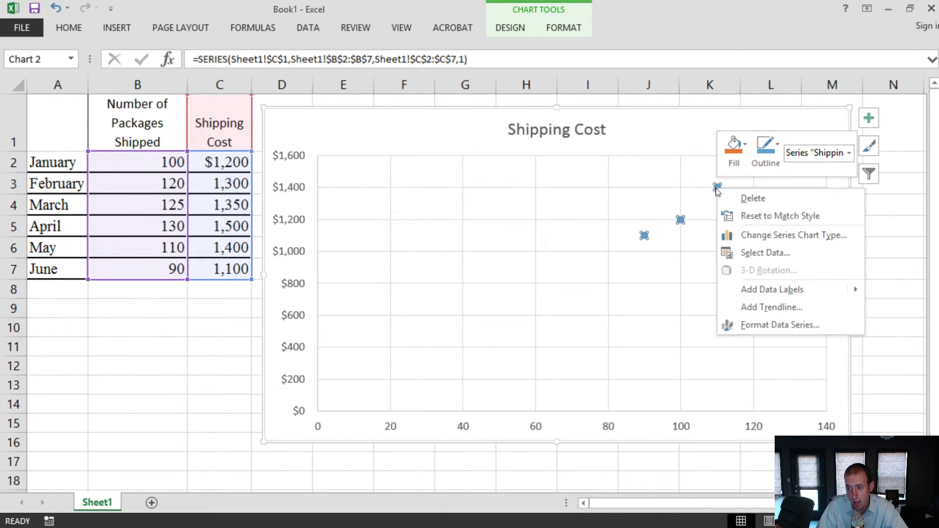
left_click(749, 308)
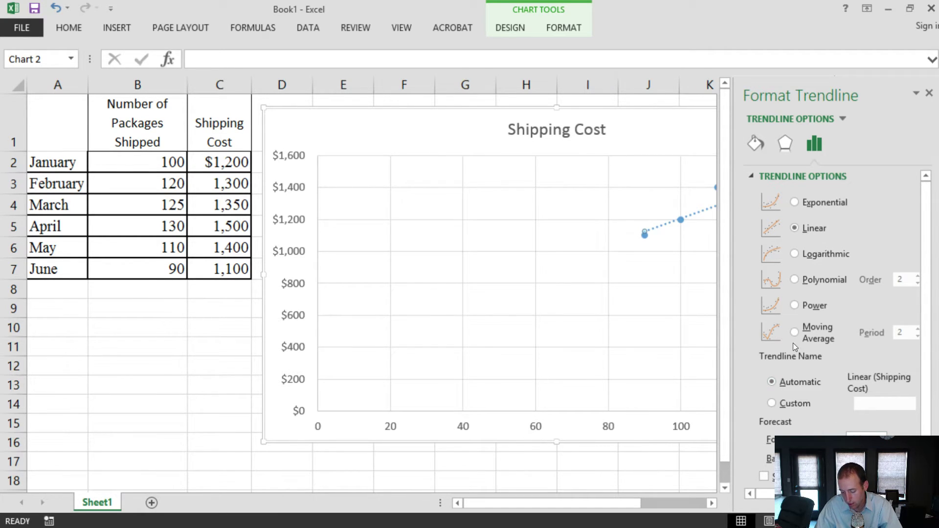
key("Return")
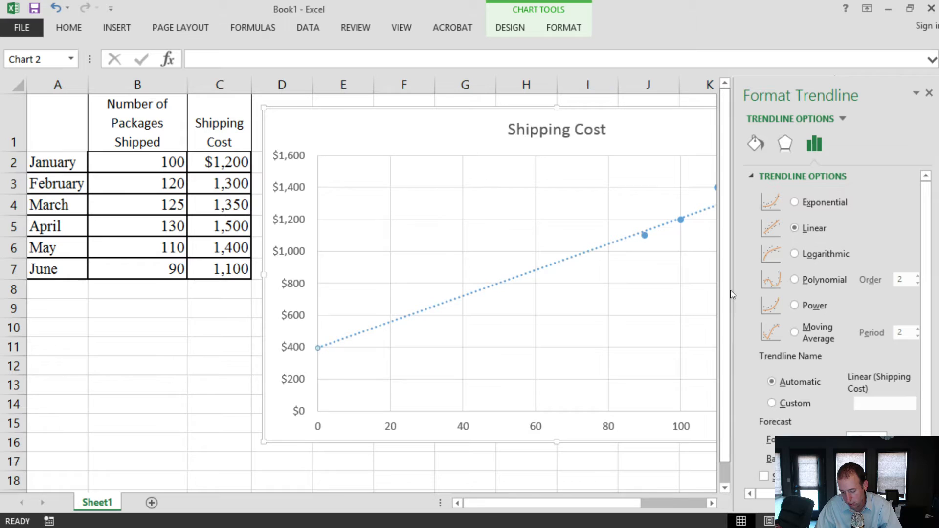
left_click(928, 92)
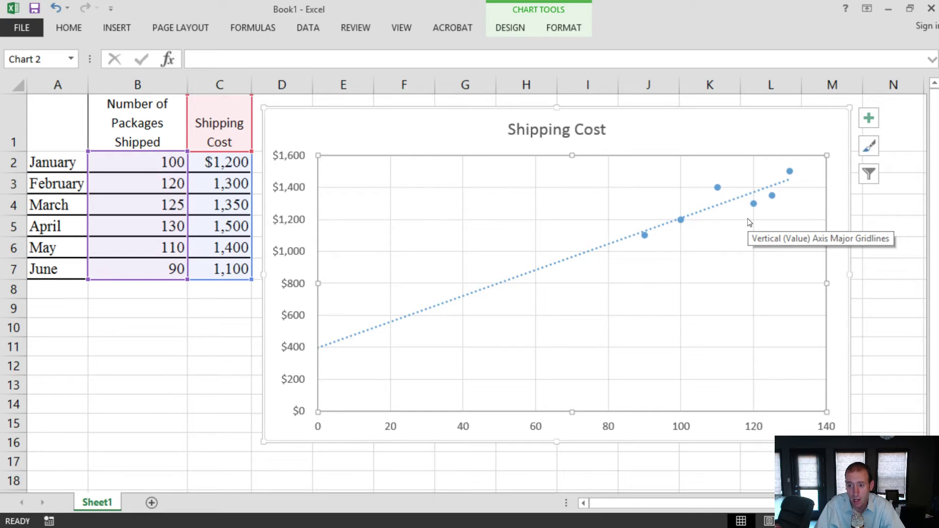
left_click(682, 220)
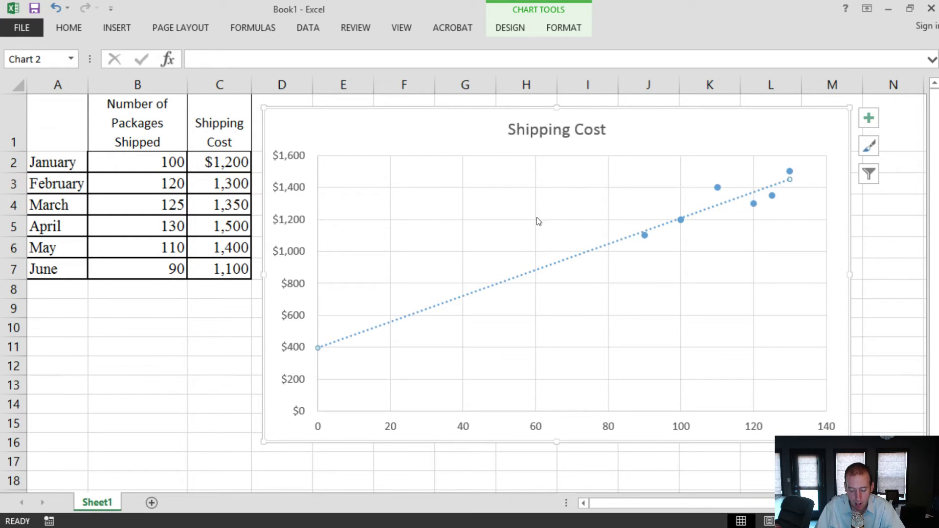
Step: Turn on Display Equation on chart in Format Trendline, showing y = 8.1053x + 396.49
right_click(673, 228)
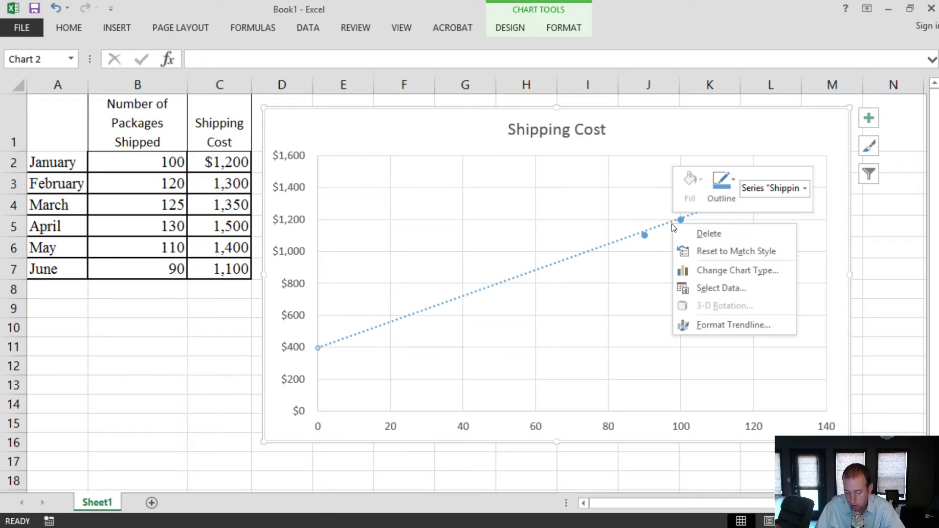
left_click(717, 324)
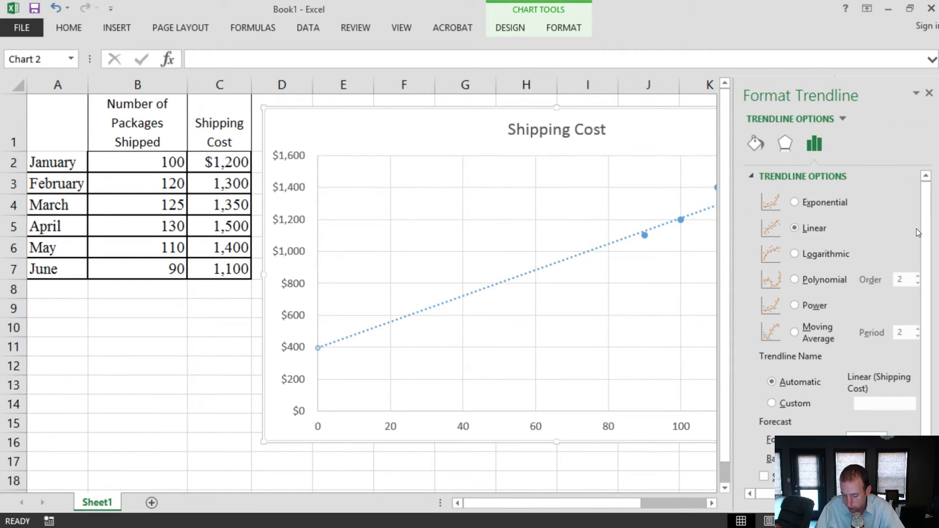
scroll(908, 298, "down", 2)
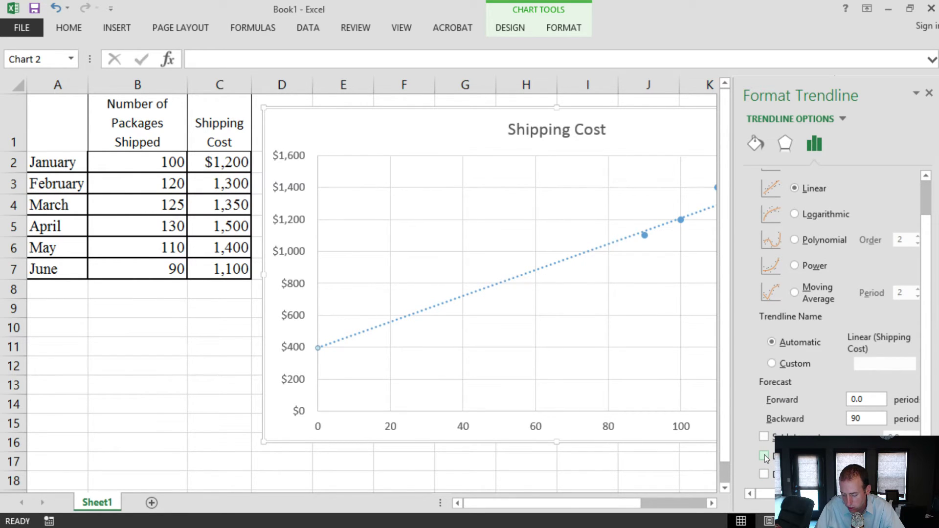
left_click(765, 454)
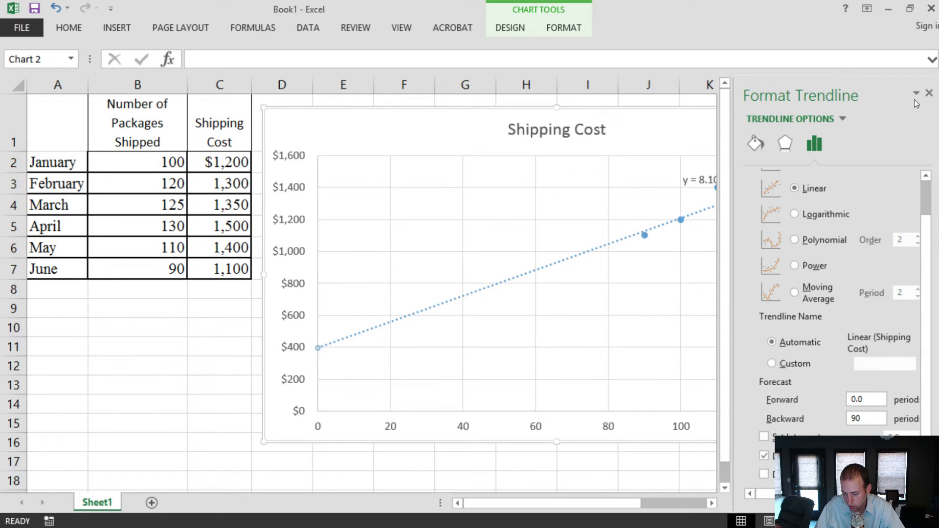
left_click(929, 93)
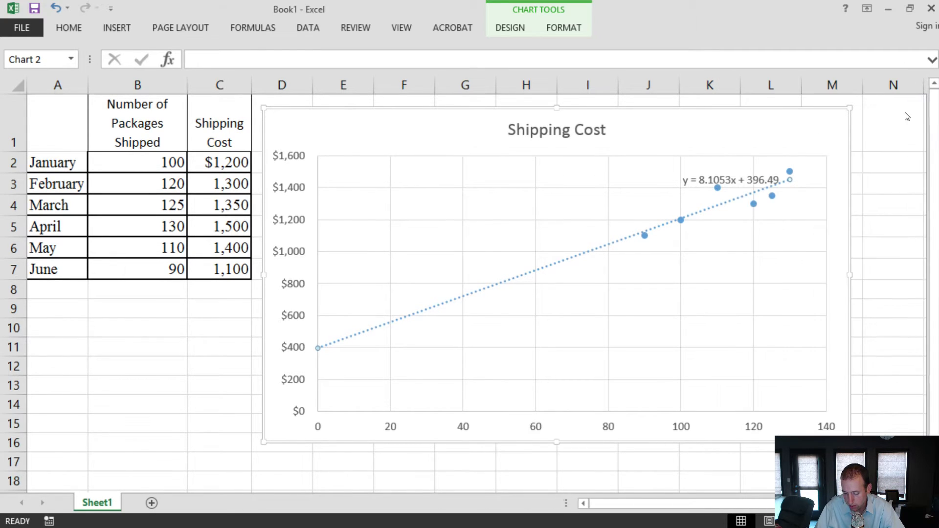
Step: Drag the equation label left in two moves into the open area above the 40–60 gridlines
left_click(706, 177)
left_click_drag(700, 171, 562, 176)
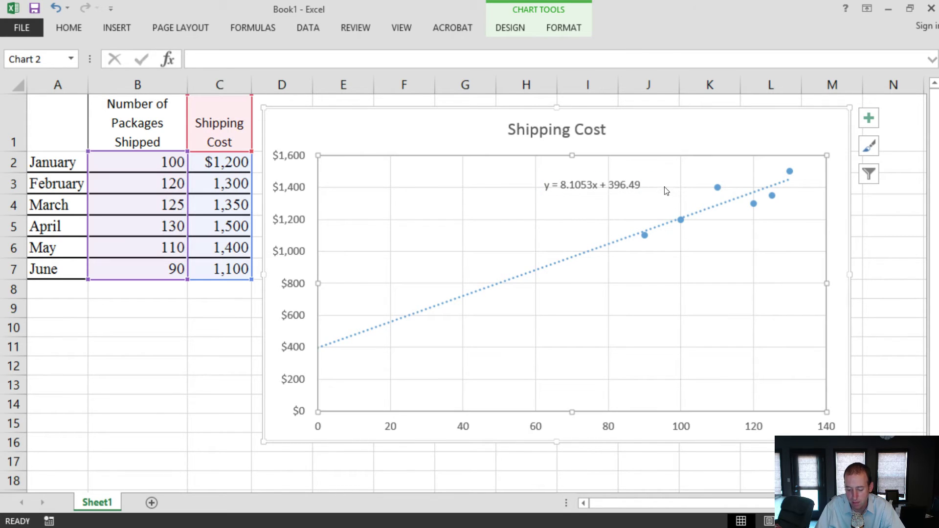
left_click(665, 193)
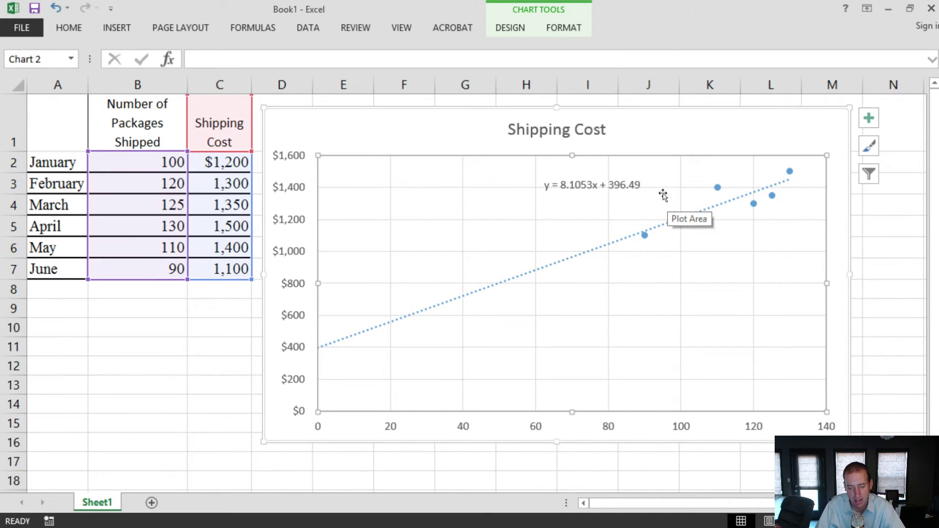
left_click(599, 189)
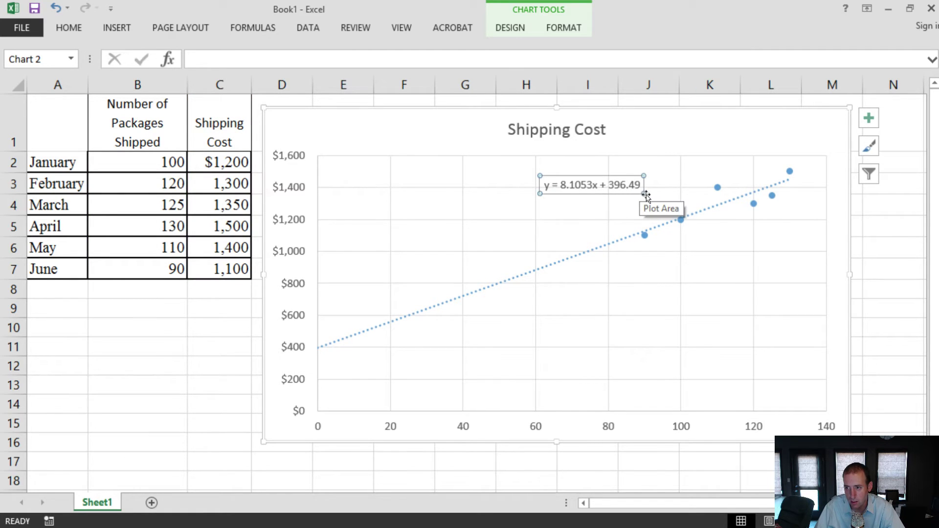
left_click_drag(610, 177, 529, 178)
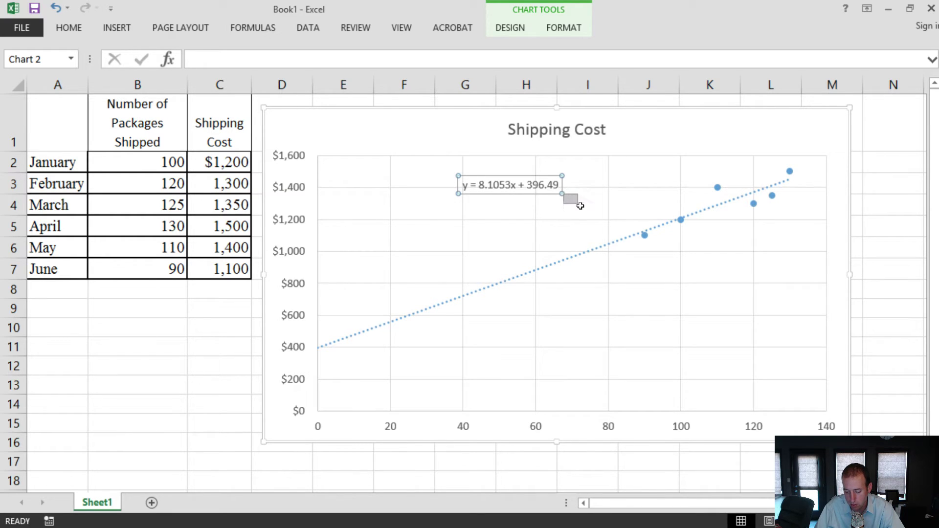
left_click(558, 193)
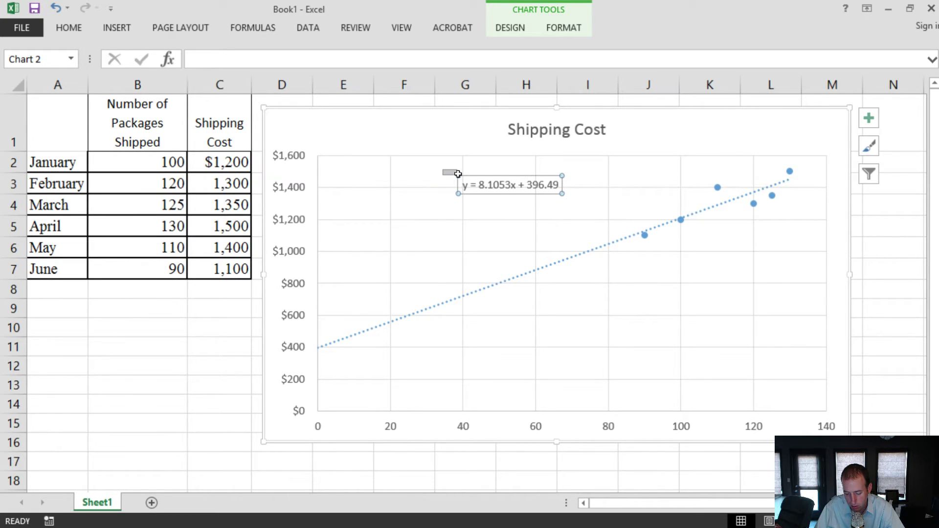
left_click(515, 186)
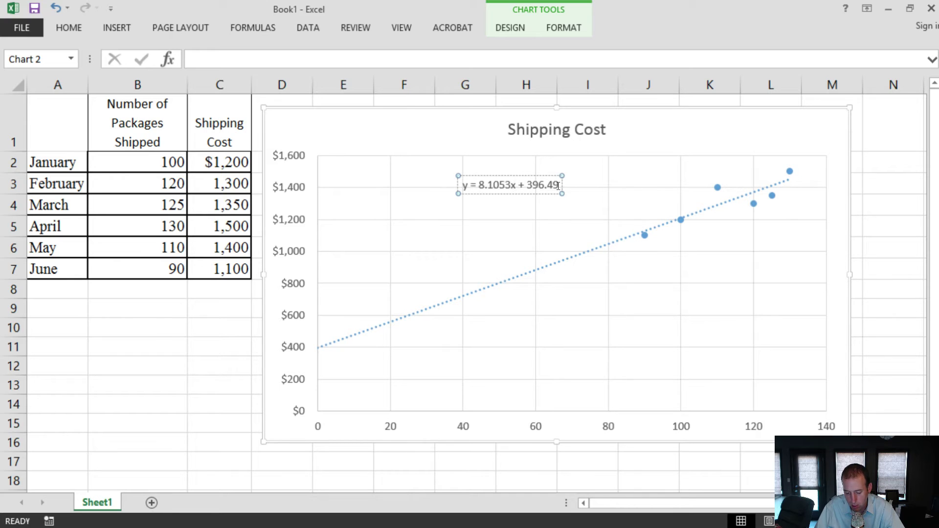
left_click(510, 175)
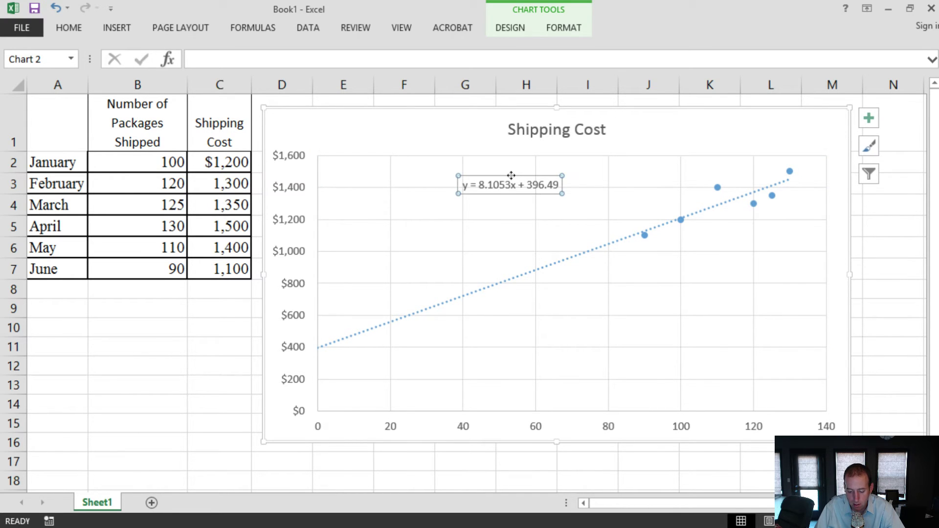
double_click(512, 175)
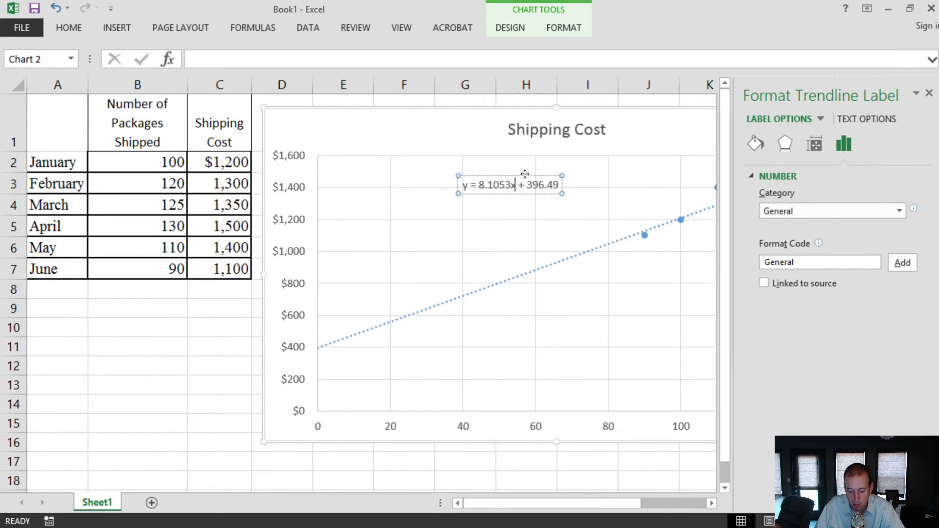
left_click(593, 171)
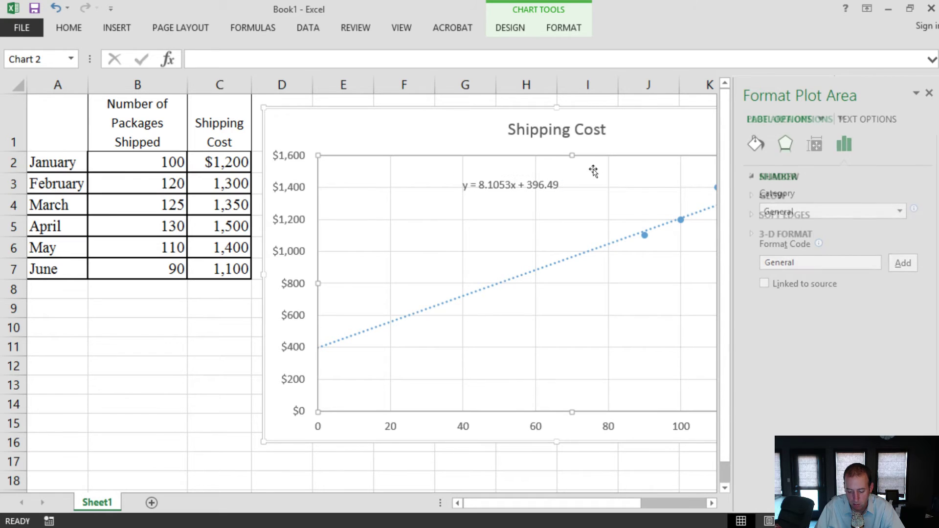
Step: Close the Format Plot Area pane and click back inside the chart
left_click(929, 92)
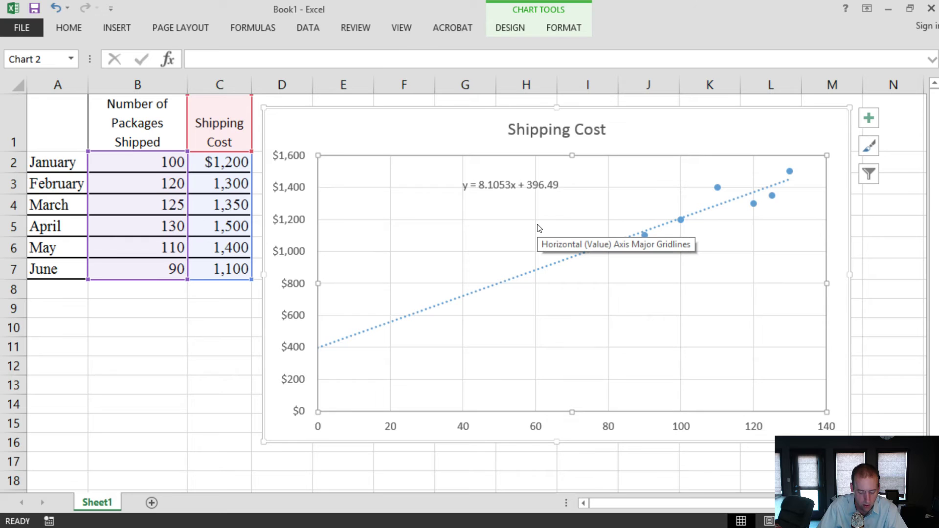
left_click(537, 224)
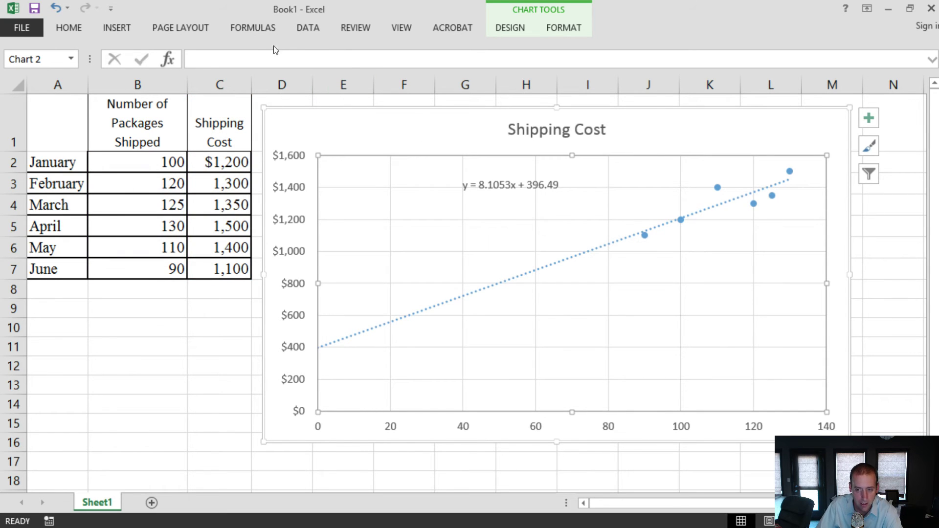
Step: Press Esc to select the chart, then scroll up to the 6-2A exercise heading
key("Escape")
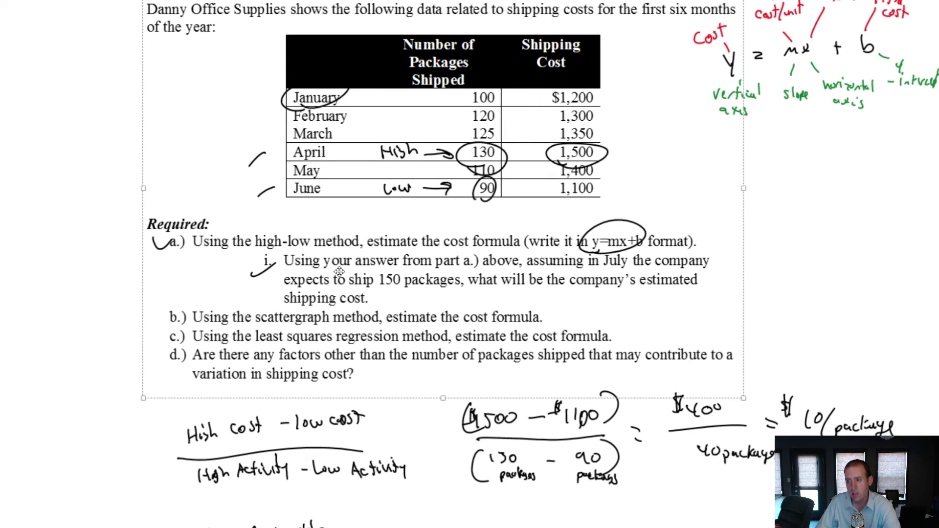
scroll(339, 271, "up", 2)
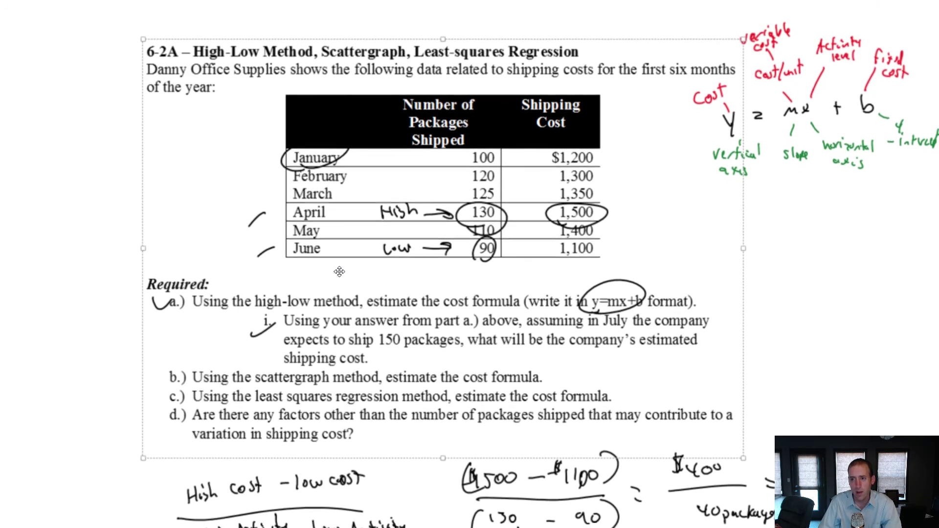